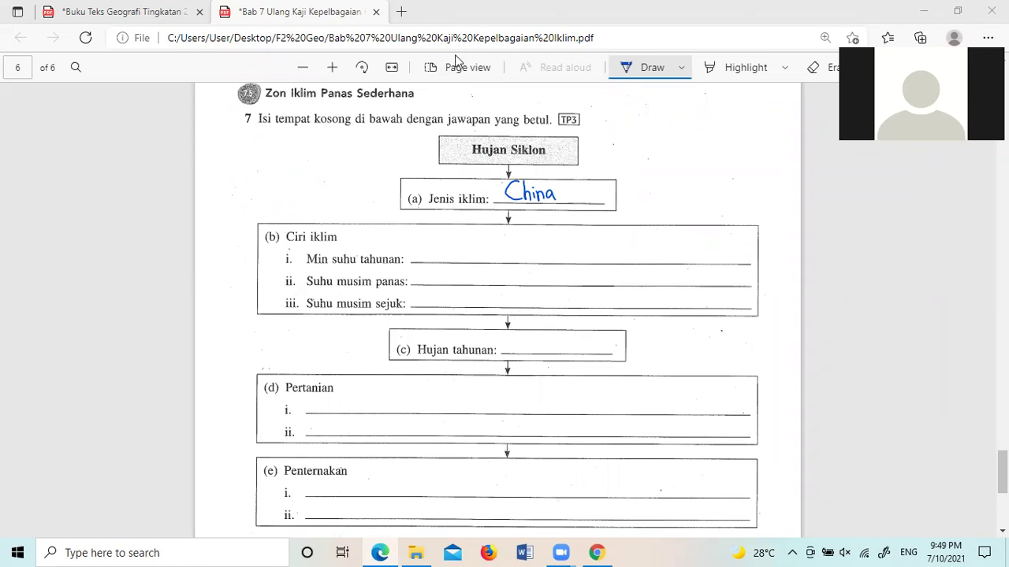
Step: Handwrite 15°C, 28°C and 5°C as the temperature answers in (b), and 508mm – 1520mm as the annual rainfall in (c)
click(527, 157)
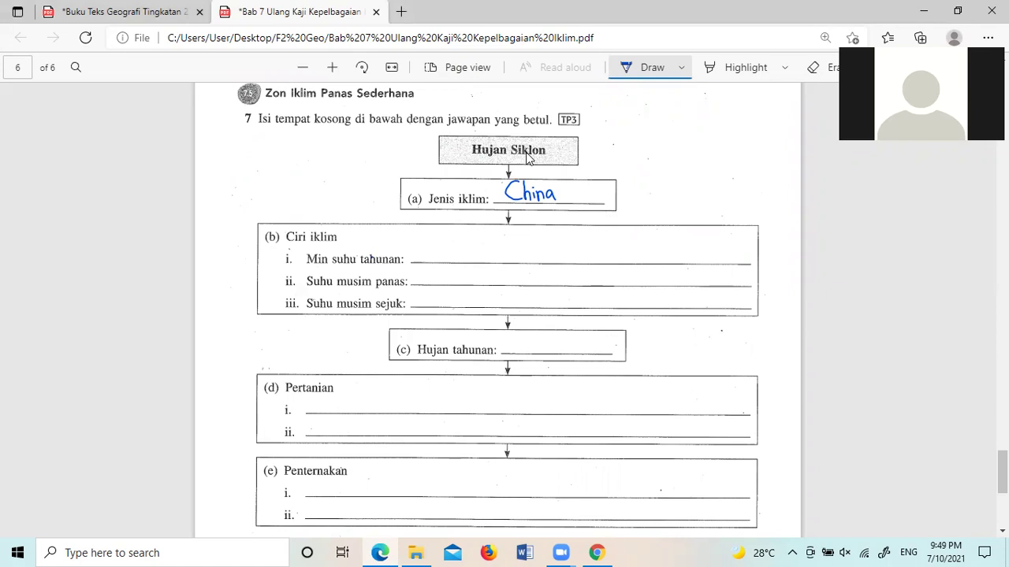
mouse_move(432, 240)
mouse_down()
mouse_move(431, 259)
mouse_move(456, 240)
mouse_move(475, 260)
mouse_up()
mouse_move(428, 269)
mouse_down()
mouse_move(449, 284)
mouse_move(440, 284)
mouse_move(450, 274)
mouse_move(463, 283)
mouse_up()
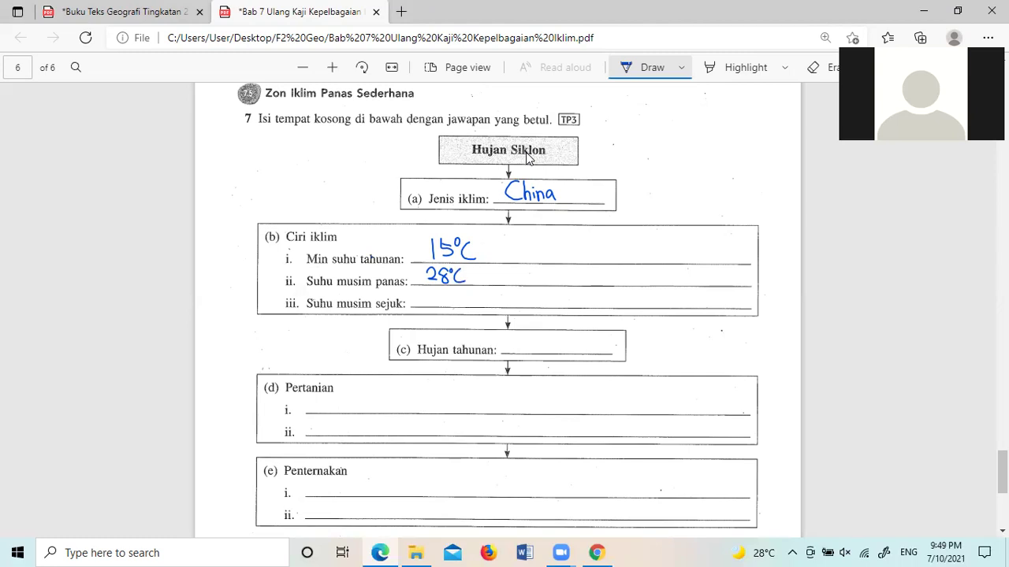
drag(434, 295, 467, 304)
mouse_move(505, 343)
mouse_down()
mouse_move(511, 351)
mouse_move(515, 338)
mouse_move(516, 351)
mouse_move(523, 339)
mouse_move(523, 355)
mouse_move(571, 341)
mouse_up()
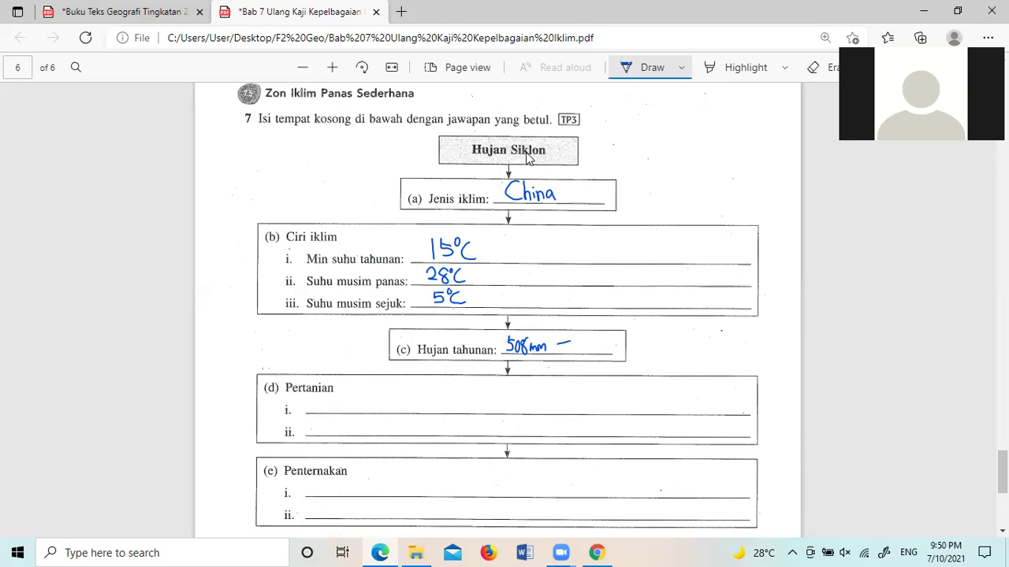
mouse_move(577, 339)
mouse_down()
mouse_move(576, 354)
mouse_move(580, 345)
mouse_move(601, 354)
mouse_move(604, 336)
mouse_move(632, 353)
mouse_up()
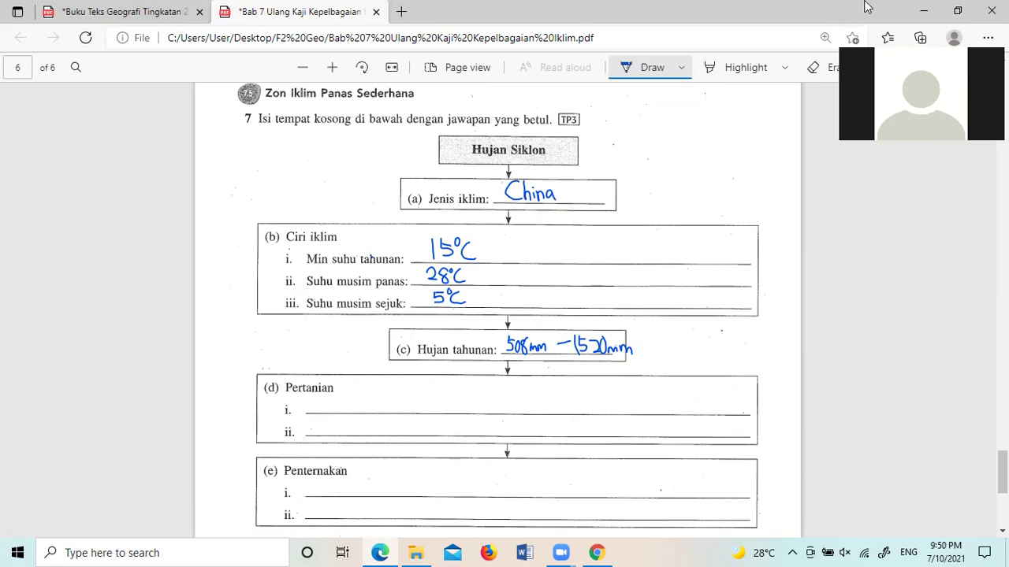
Step: Handwrite "Aktiviti menanam padi dijalankan pada musim hujan." as answer i under (d) Pertanian
scroll(634, 276, down, 1)
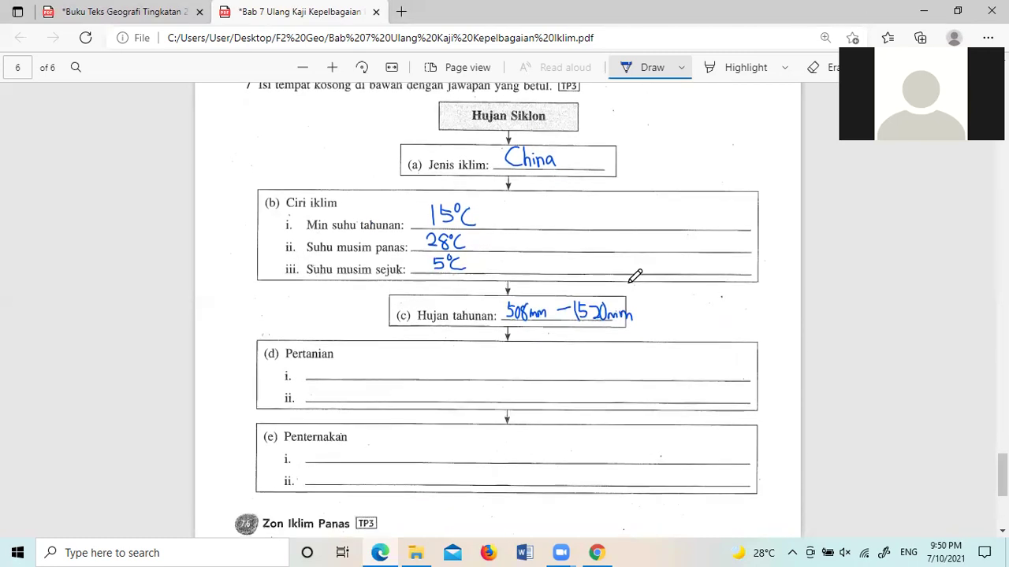
scroll(635, 275, down, 2)
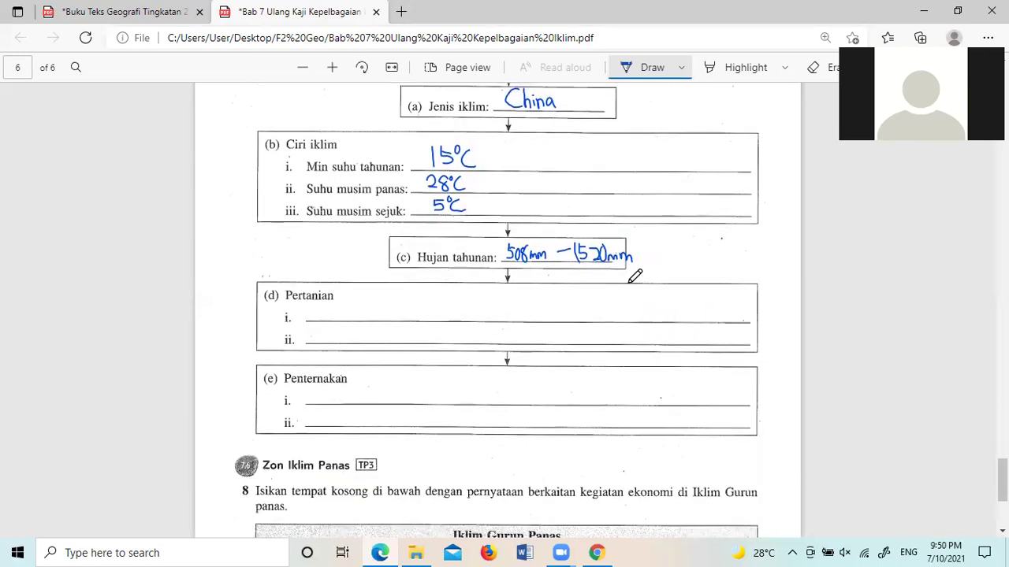
scroll(634, 275, up, 1)
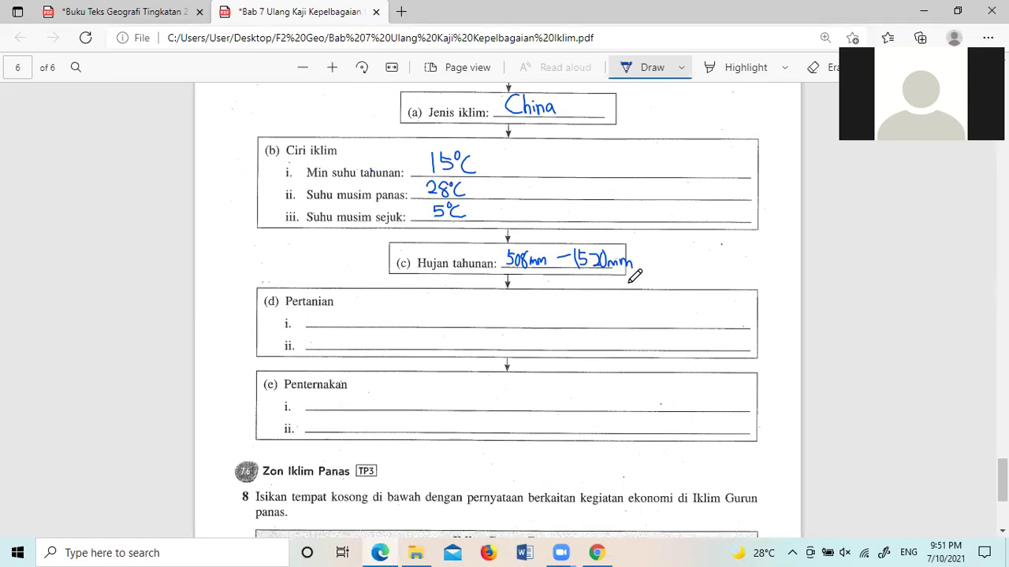
mouse_move(314, 308)
mouse_down()
mouse_move(310, 325)
mouse_move(330, 326)
mouse_up()
drag(324, 317, 341, 319)
drag(344, 321, 349, 326)
drag(345, 318, 387, 326)
click(386, 324)
drag(386, 322, 433, 325)
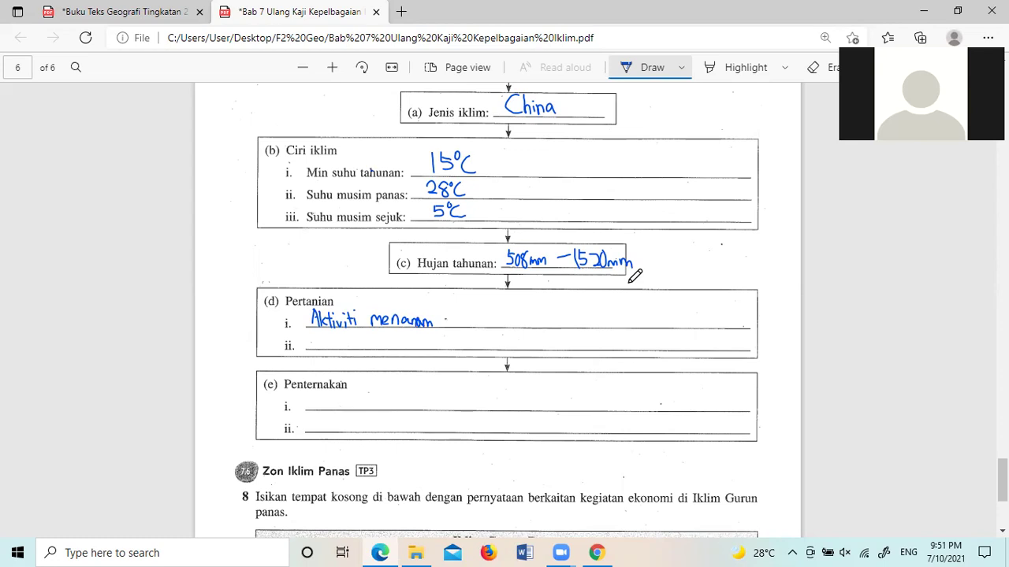
mouse_move(446, 314)
mouse_down()
mouse_move(447, 336)
mouse_move(471, 309)
mouse_move(477, 326)
mouse_move(506, 325)
mouse_move(505, 337)
mouse_move(520, 321)
mouse_move(556, 326)
mouse_up()
mouse_move(560, 323)
mouse_down()
mouse_move(587, 337)
mouse_move(590, 325)
mouse_move(607, 325)
mouse_up()
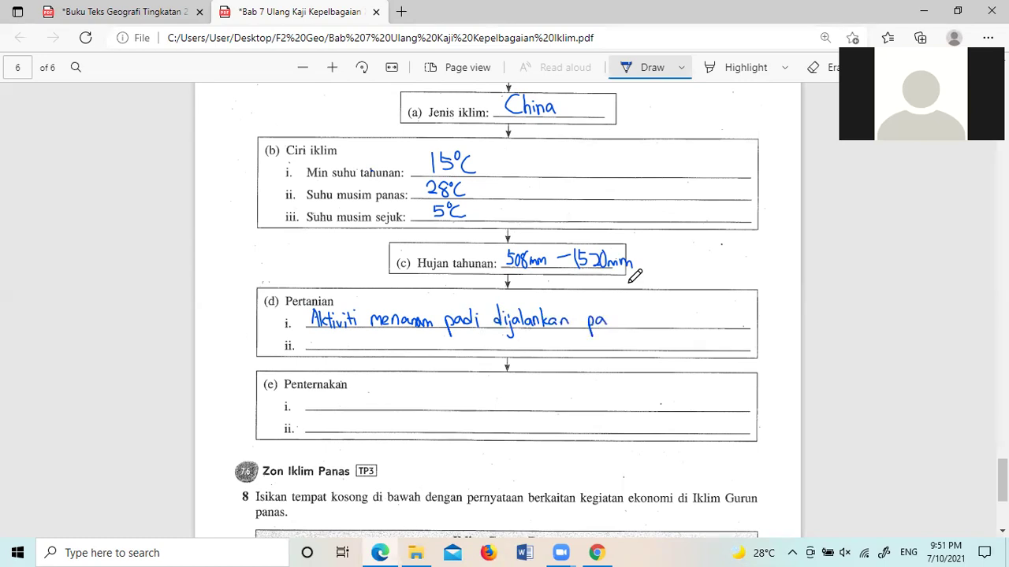
mouse_move(612, 305)
mouse_down()
mouse_move(606, 324)
mouse_move(624, 326)
mouse_up()
mouse_move(638, 320)
mouse_down()
mouse_move(640, 331)
mouse_move(698, 328)
mouse_up()
drag(700, 319, 704, 340)
drag(713, 317, 732, 328)
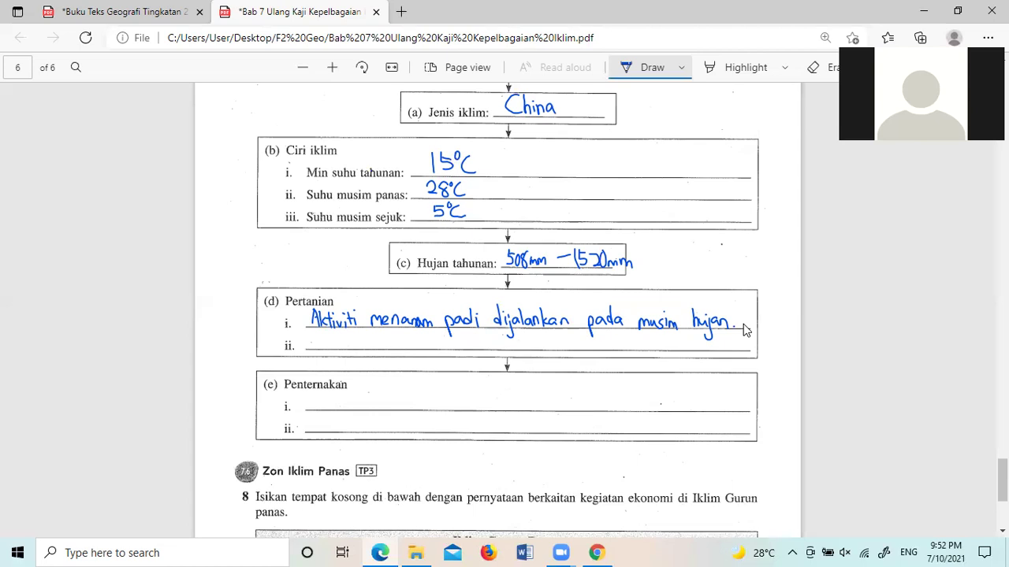
Step: Handwrite "Gandum & teh ditanam di kawasan suhu sederhana" as answer ii under (d) Pertanian
mouse_move(317, 333)
mouse_down()
mouse_move(322, 352)
mouse_move(344, 332)
mouse_move(352, 348)
mouse_move(395, 343)
mouse_move(390, 349)
mouse_up()
drag(394, 344, 442, 349)
drag(449, 341, 480, 349)
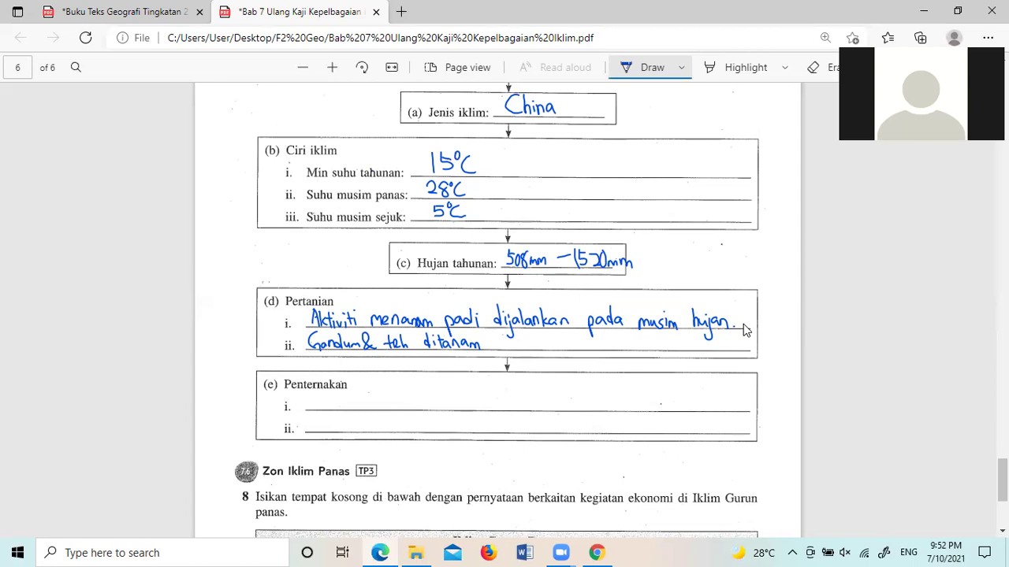
mouse_move(501, 334)
mouse_down()
mouse_move(500, 347)
mouse_move(652, 347)
mouse_up()
drag(660, 343, 668, 347)
mouse_move(672, 329)
mouse_down()
mouse_move(671, 347)
mouse_move(702, 348)
mouse_up()
drag(706, 342, 711, 349)
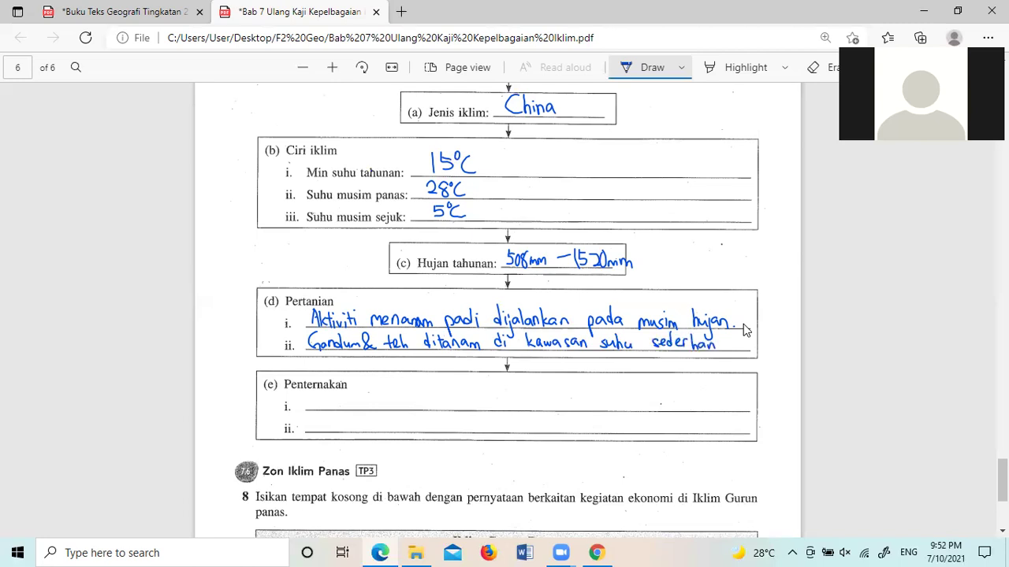
Step: Check the agriculture notes in the Geografi textbook PDF and complete answer (d) ii with "panas (16°C – 18°C)"
key(ctrl+Tab)
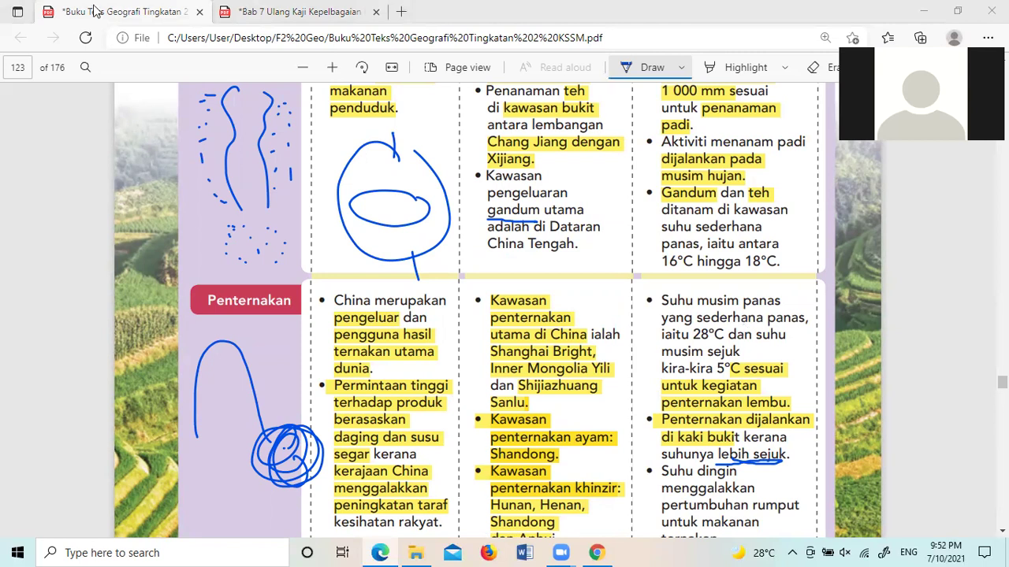
click(296, 11)
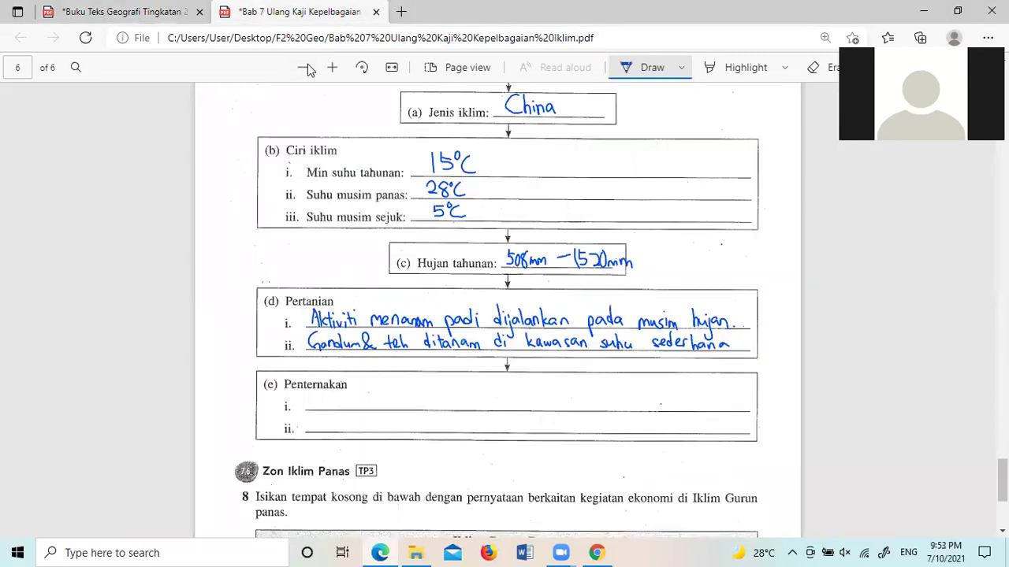
key(ctrl+shift+Tab)
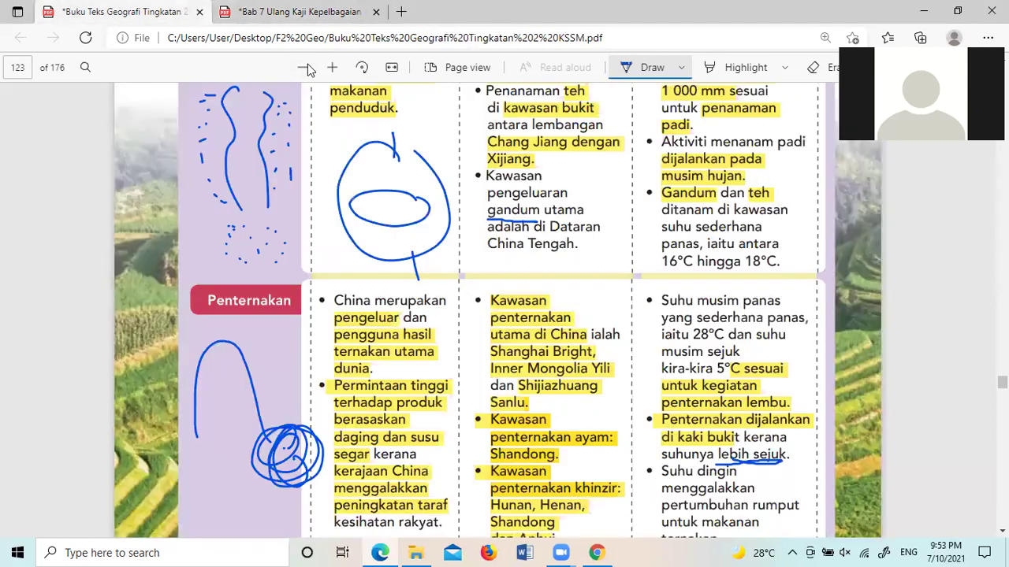
key(ctrl+Tab)
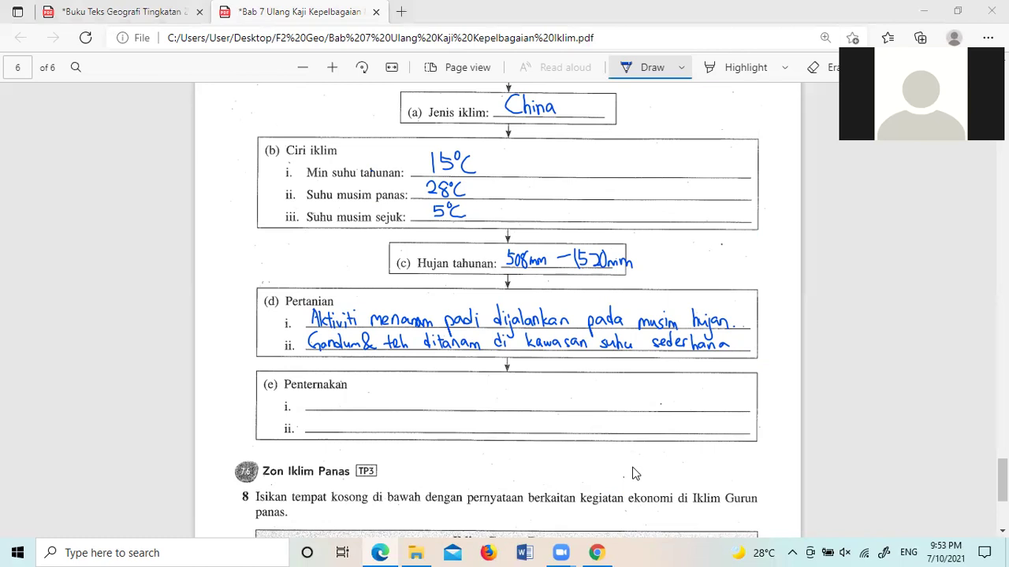
drag(741, 337, 778, 349)
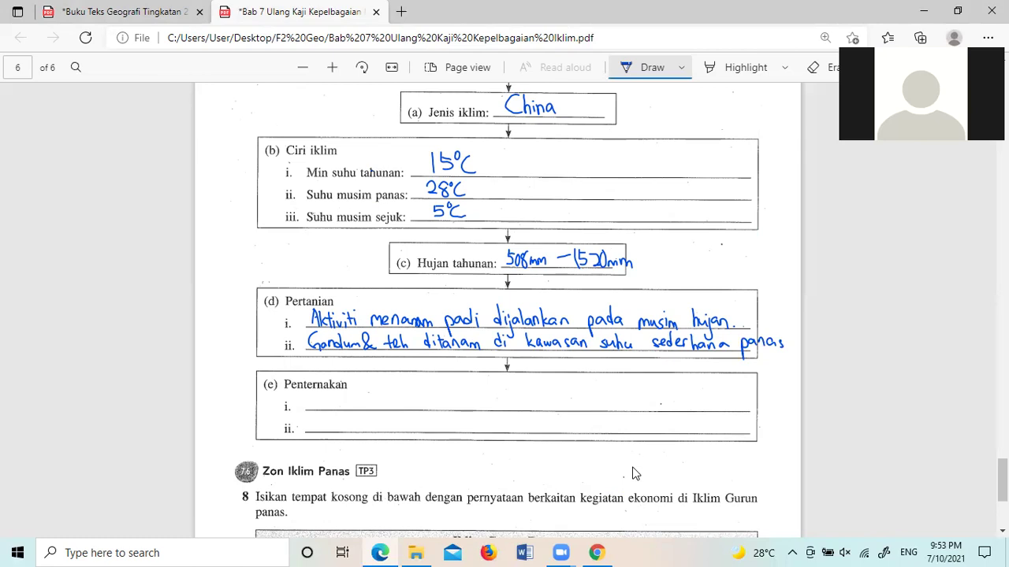
mouse_move(312, 352)
mouse_down()
mouse_move(309, 365)
mouse_move(332, 358)
mouse_up()
mouse_move(345, 356)
mouse_down()
mouse_move(337, 361)
mouse_move(362, 361)
mouse_up()
mouse_move(368, 353)
mouse_down()
mouse_move(365, 367)
mouse_move(375, 354)
mouse_up()
drag(382, 351, 400, 371)
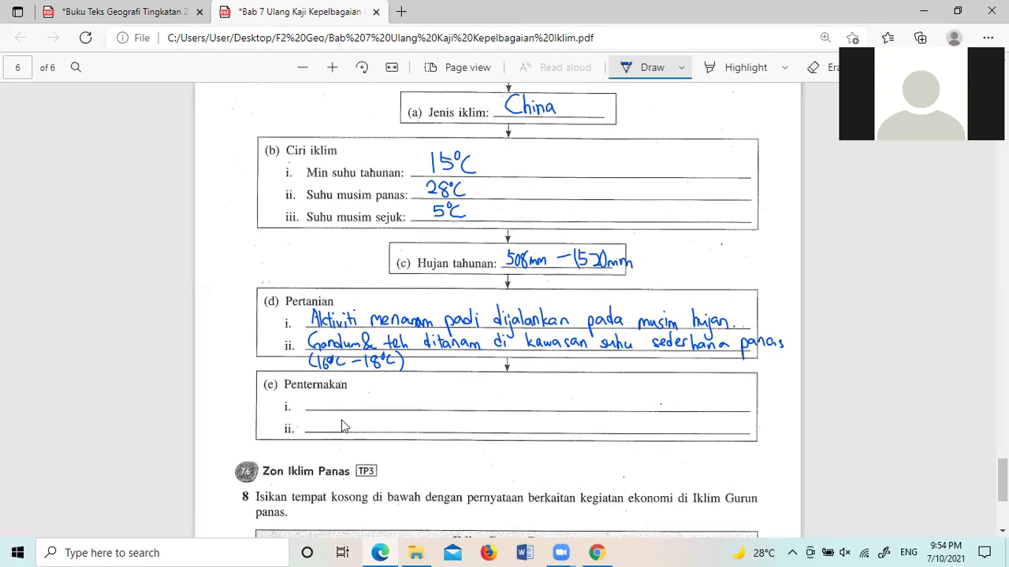
Step: Handwrite "Suhu musim panas (28°C) & suhu musim sejuk (5°C) sesuai" as the start of answer i under (e) Penternakan
mouse_move(315, 392)
mouse_down()
mouse_move(307, 405)
mouse_move(358, 401)
mouse_move(402, 418)
mouse_move(427, 405)
mouse_up()
mouse_move(435, 400)
mouse_down()
mouse_move(429, 409)
mouse_move(448, 408)
mouse_up()
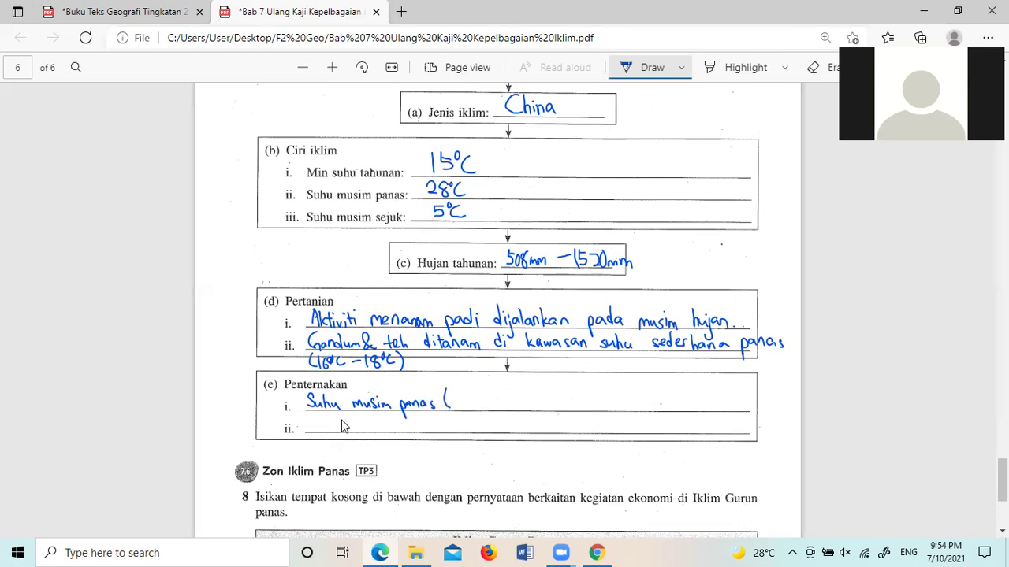
mouse_move(453, 396)
mouse_down()
mouse_move(490, 410)
mouse_move(606, 405)
mouse_move(602, 419)
mouse_move(637, 405)
mouse_up()
drag(648, 389, 657, 407)
drag(660, 405, 704, 404)
drag(708, 400, 708, 400)
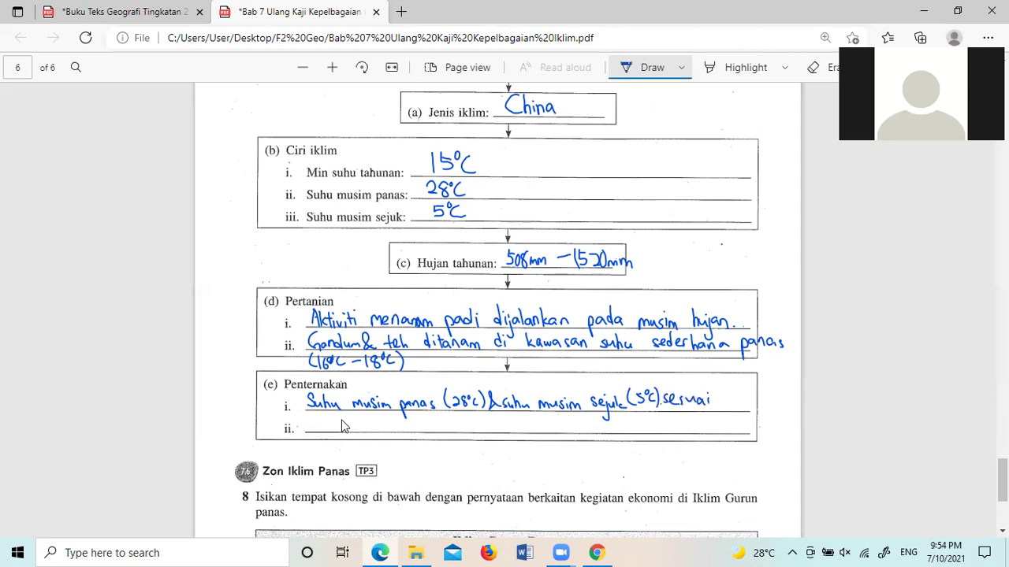
Step: Finish answer (e) i with the words "utk menternak lembu", correcting the first stroke and continuing on the second line
mouse_move(730, 399)
mouse_down()
mouse_move(726, 406)
mouse_move(750, 409)
mouse_up()
click(817, 67)
click(728, 403)
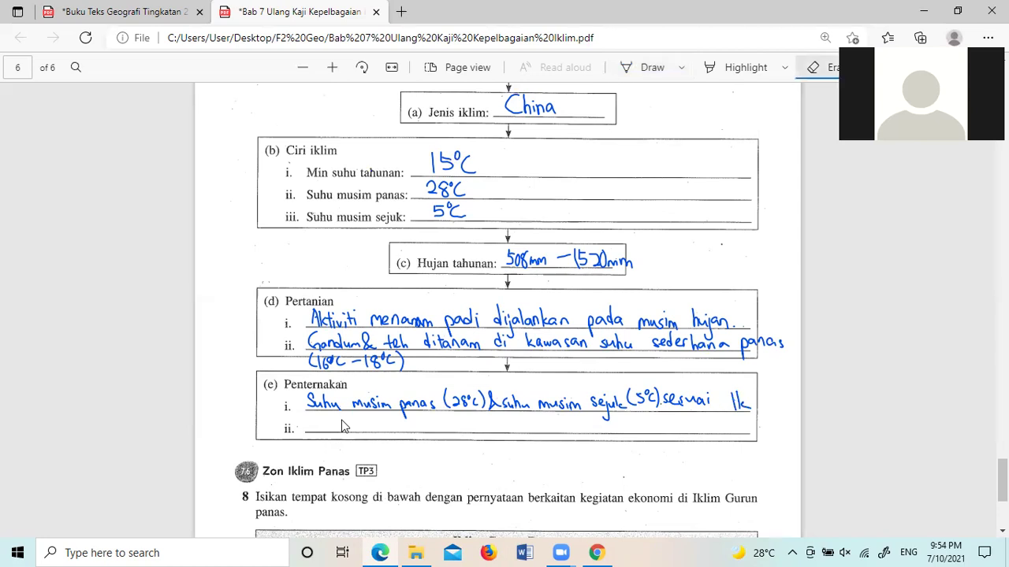
click(650, 67)
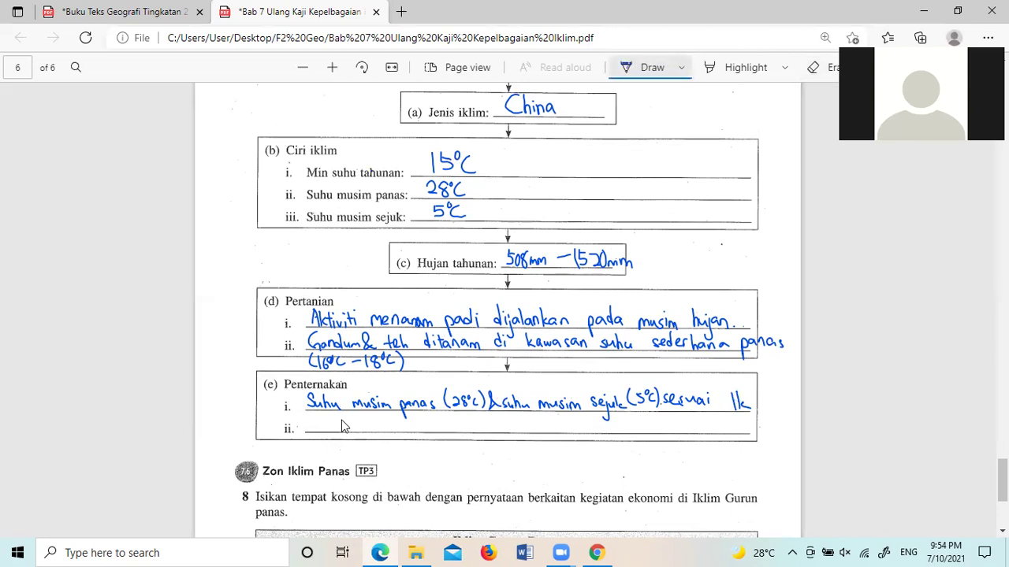
drag(724, 401, 733, 409)
mouse_move(305, 416)
mouse_down()
mouse_move(337, 426)
mouse_move(292, 434)
mouse_move(341, 429)
mouse_move(344, 418)
mouse_move(352, 427)
mouse_move(430, 429)
mouse_up()
drag(433, 416, 440, 432)
drag(442, 426, 455, 432)
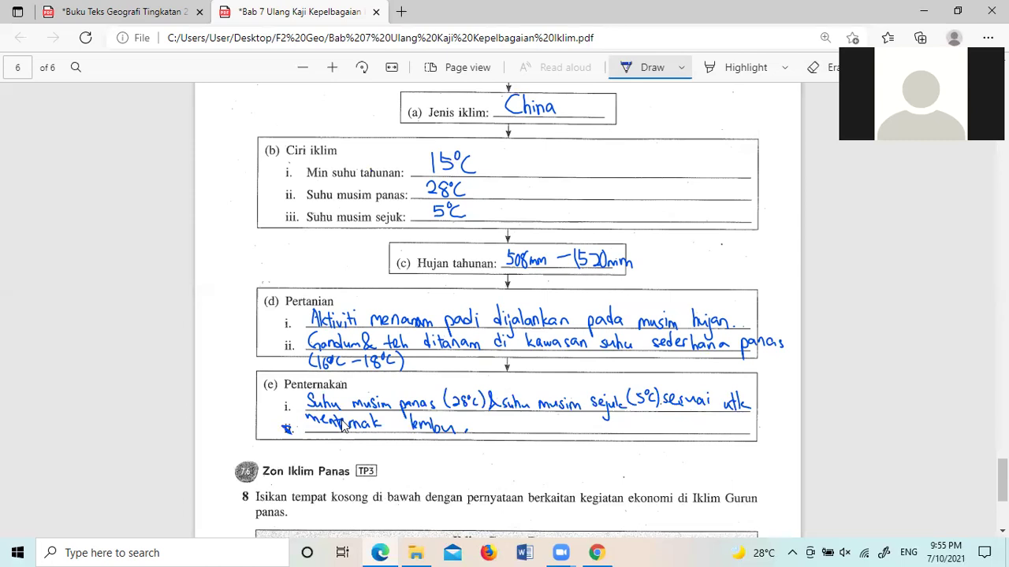
Step: Add answer ii below the (e) Penternakan box, handwriting "Penternakan dijalankan di kaki bukit kerana suhunya lebih sejuk"
drag(284, 452, 289, 460)
mouse_move(303, 443)
mouse_down()
mouse_move(303, 458)
mouse_move(304, 450)
mouse_move(357, 453)
mouse_move(364, 443)
mouse_move(411, 457)
mouse_up()
drag(416, 450, 423, 467)
drag(426, 446, 432, 457)
mouse_move(438, 443)
mouse_down()
mouse_move(439, 458)
mouse_move(458, 457)
mouse_up()
mouse_move(463, 447)
mouse_down()
mouse_move(461, 456)
mouse_move(516, 457)
mouse_up()
drag(516, 443, 540, 457)
drag(545, 446, 547, 455)
drag(553, 447, 561, 457)
mouse_move(569, 448)
mouse_down()
mouse_move(569, 457)
mouse_move(587, 446)
mouse_up()
drag(599, 447, 628, 459)
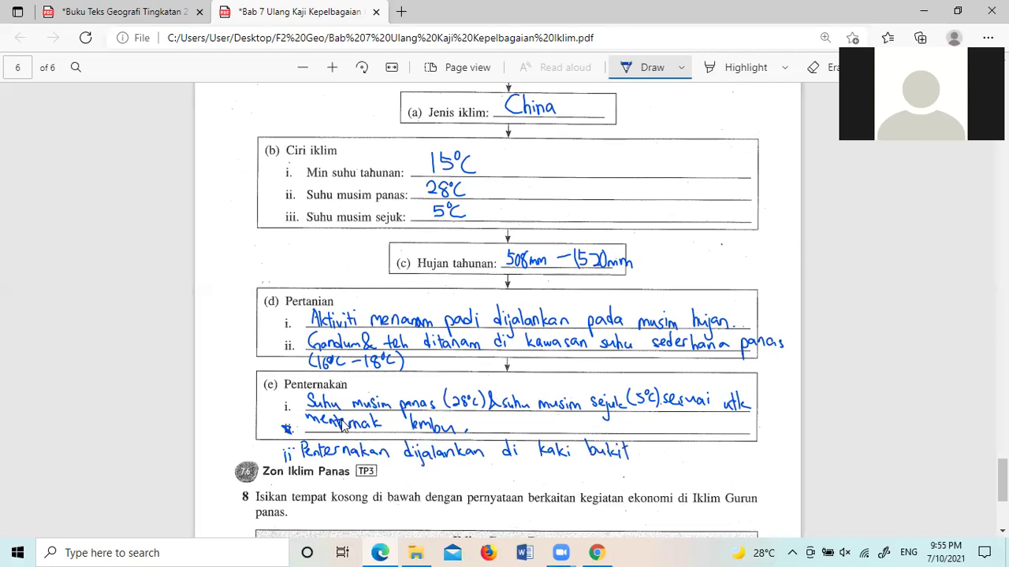
mouse_move(654, 443)
mouse_down()
mouse_move(663, 458)
mouse_move(687, 458)
mouse_up()
mouse_move(690, 451)
mouse_down()
mouse_move(692, 460)
mouse_move(725, 457)
mouse_move(746, 443)
mouse_move(758, 458)
mouse_move(782, 466)
mouse_move(788, 457)
mouse_up()
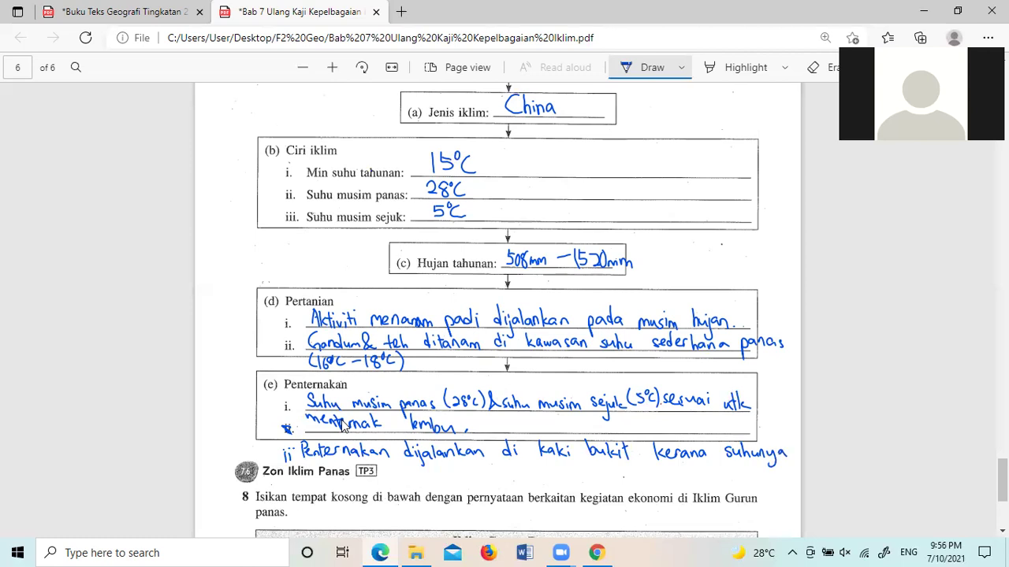
mouse_move(388, 463)
mouse_down()
mouse_move(394, 481)
mouse_move(454, 476)
mouse_up()
mouse_move(458, 470)
mouse_down()
mouse_move(449, 486)
mouse_move(479, 481)
mouse_up()
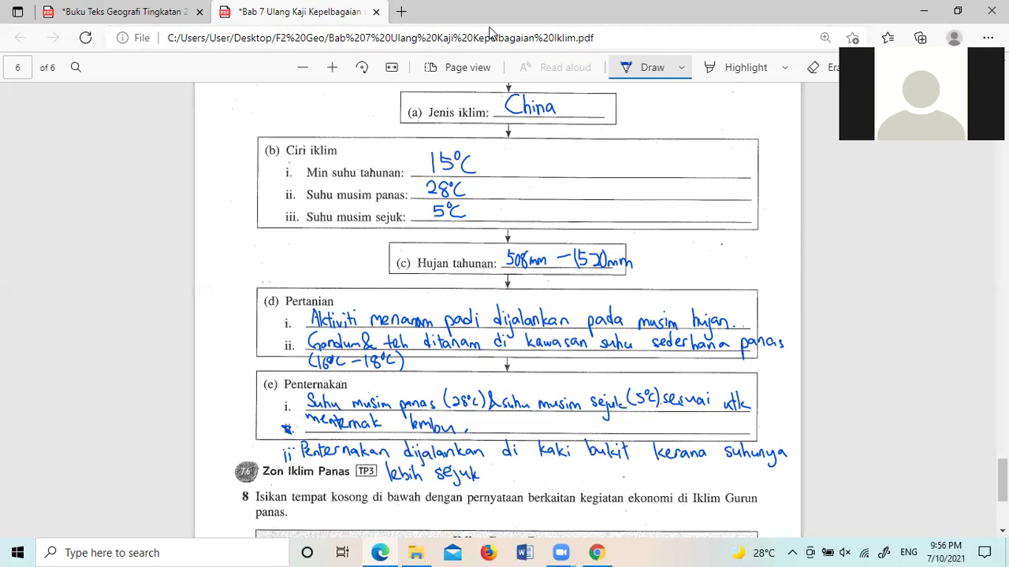
Step: Review the Penternakan row on page 123 of the Geografi textbook PDF and return to the worksheet
click(99, 14)
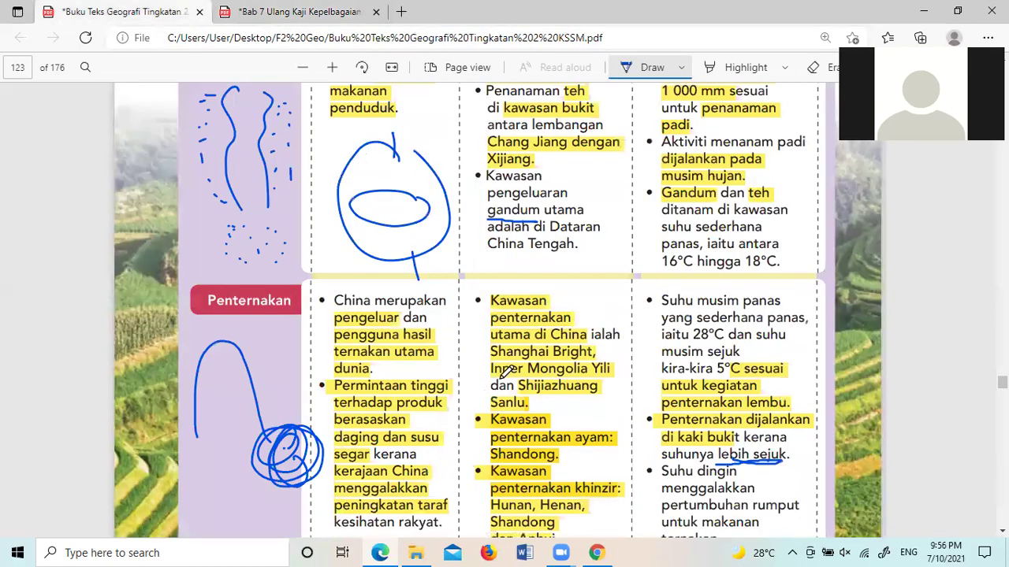
scroll(679, 335, down, 1)
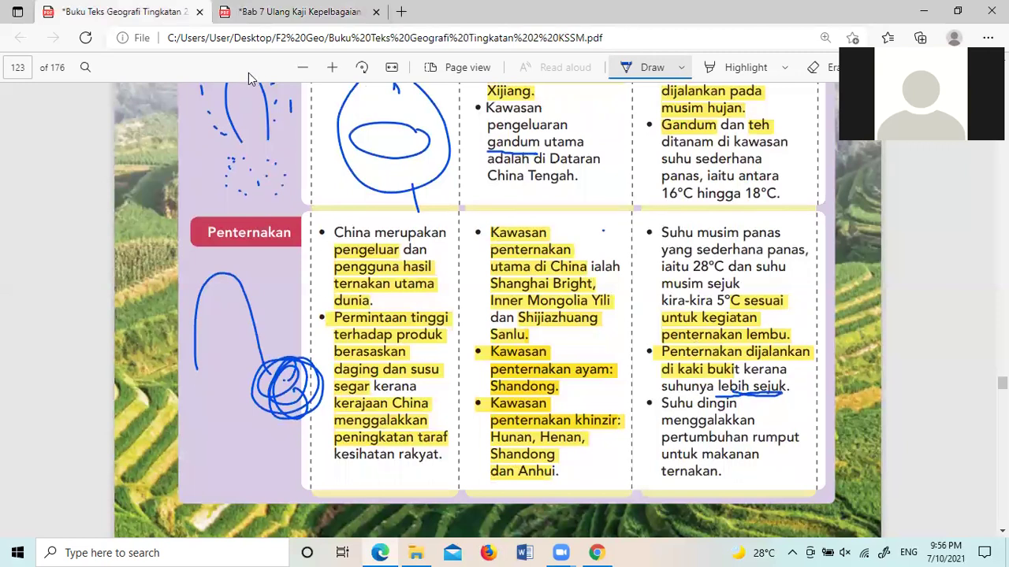
click(284, 12)
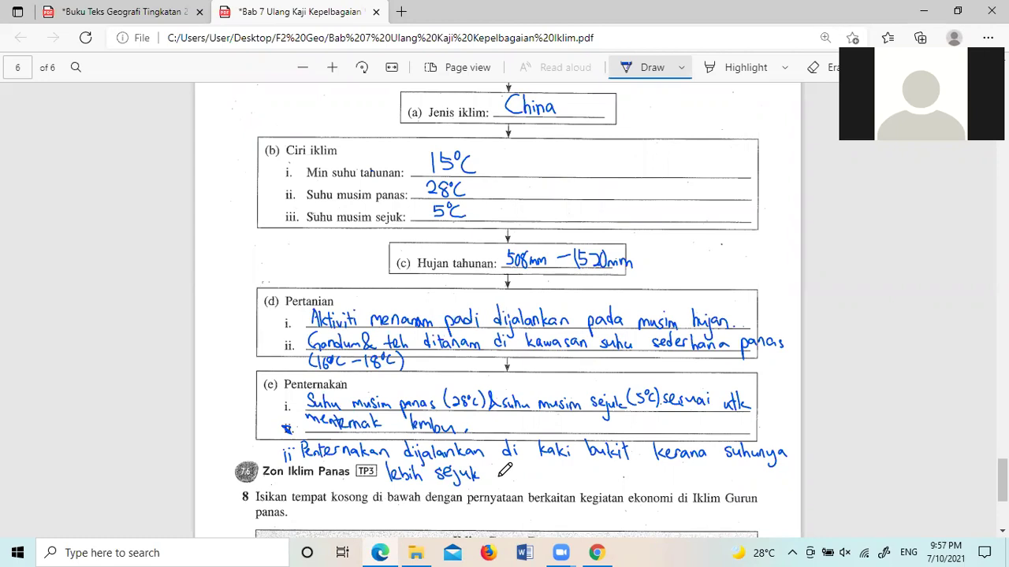
Step: Look back through the worksheet to the Zon Iklim Panas Sederhana multiple-choice questions on page 2
scroll(561, 435, down, 1)
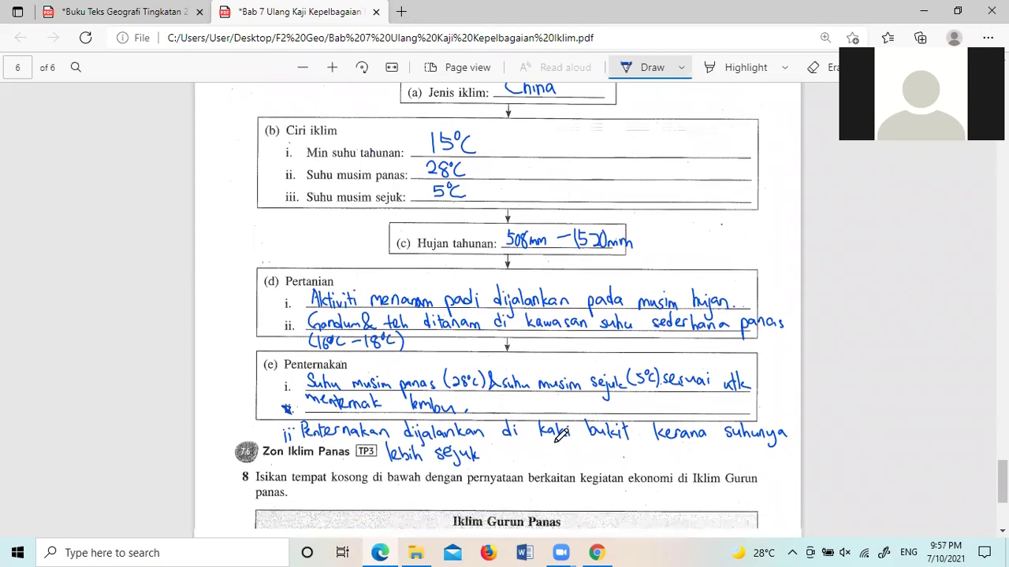
scroll(561, 435, down, 2)
scroll(561, 435, up, 3)
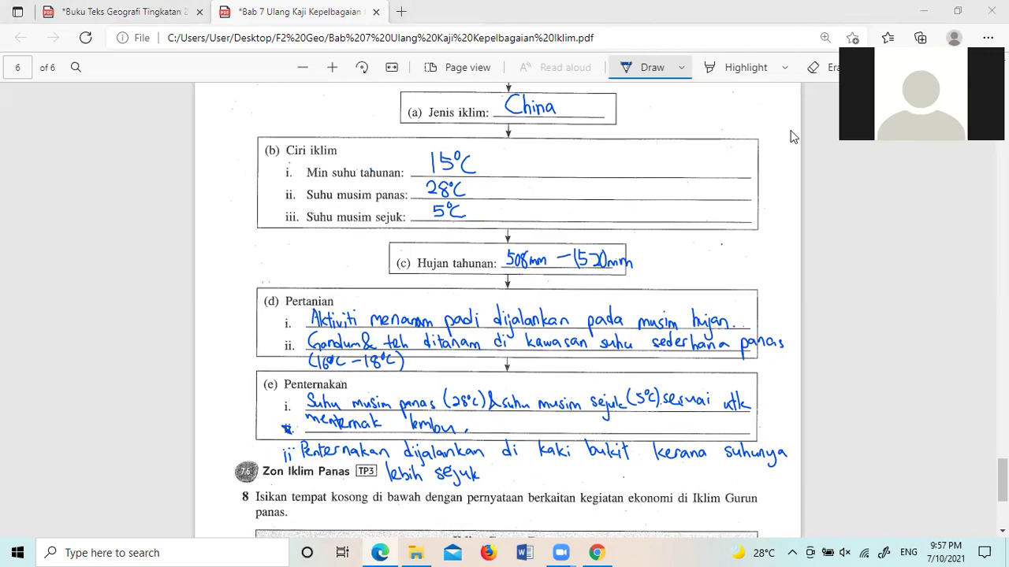
scroll(703, 172, up, 3)
scroll(704, 171, up, 6)
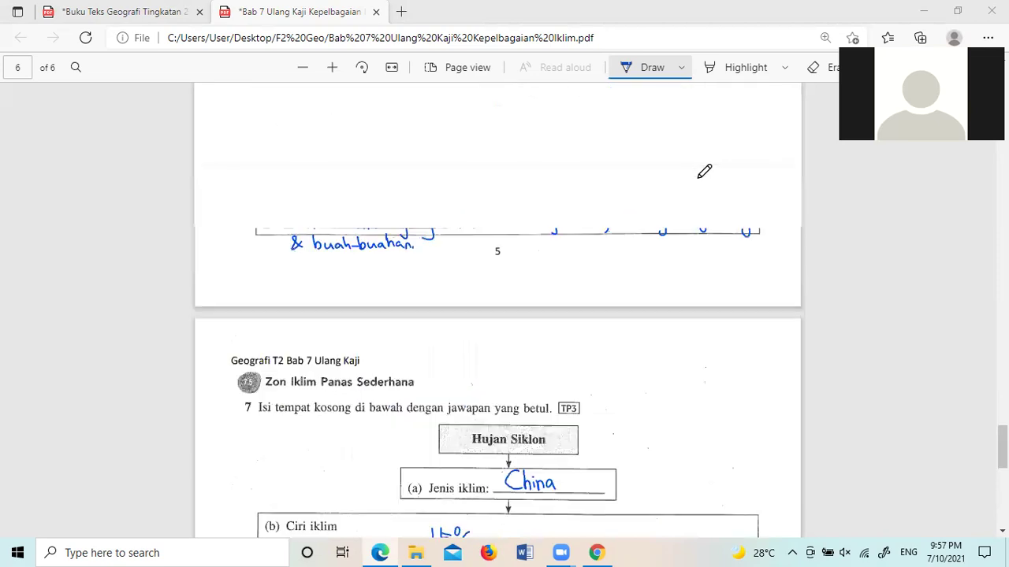
scroll(704, 172, up, 10)
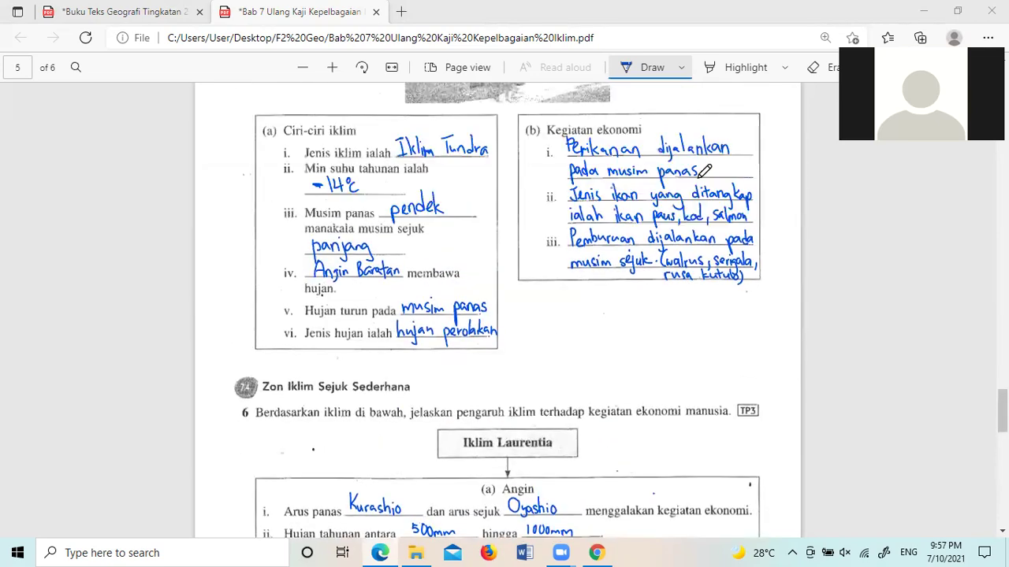
scroll(704, 172, up, 10)
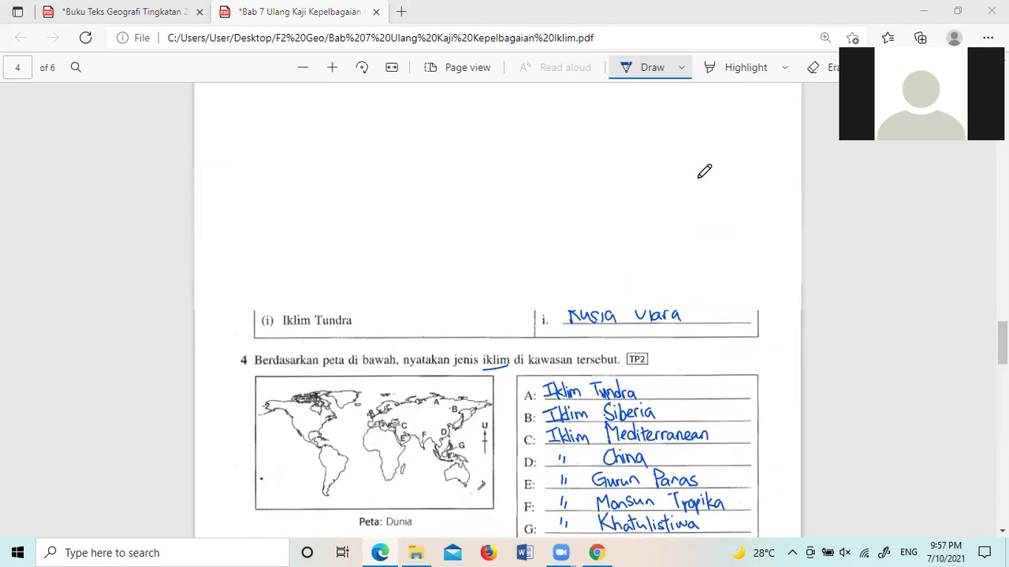
scroll(704, 171, up, 15)
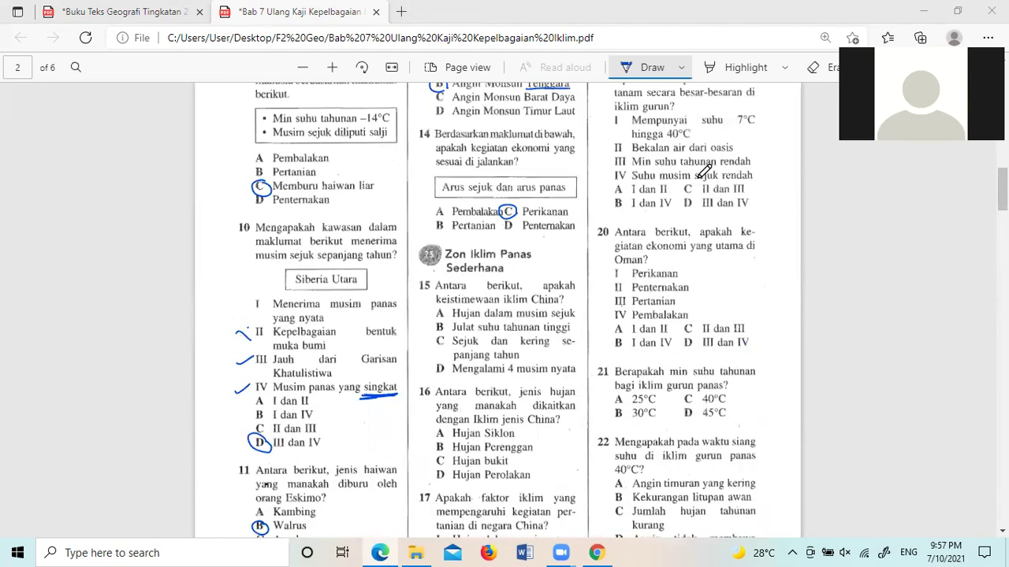
Step: Review the multiple-choice questions on page 2 of the worksheet, from question 8 under Zon Iklim Sejuk to question 22 under Zon Iklim Panas
scroll(704, 172, up, 3)
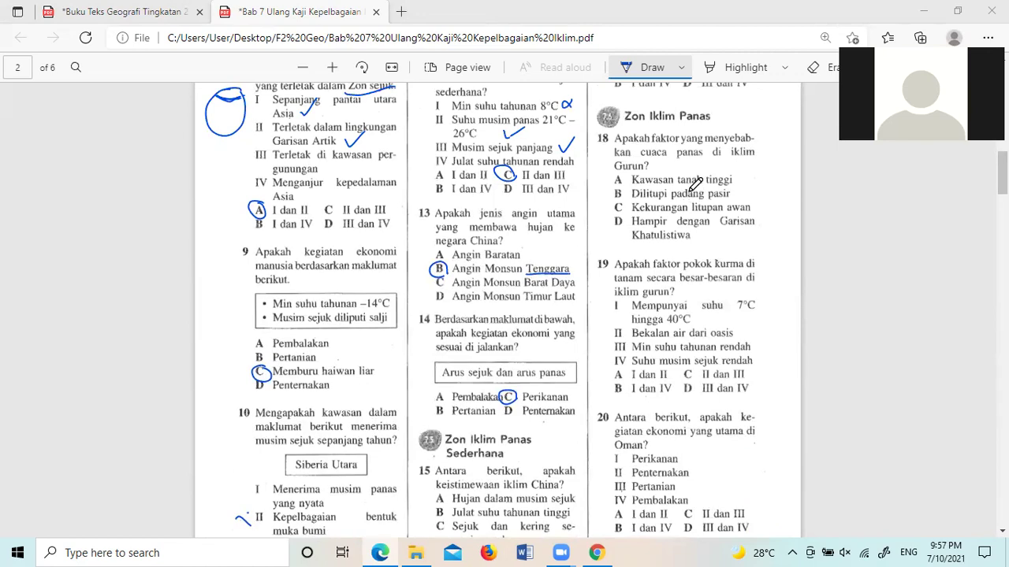
scroll(695, 182, up, 3)
scroll(695, 182, down, 6)
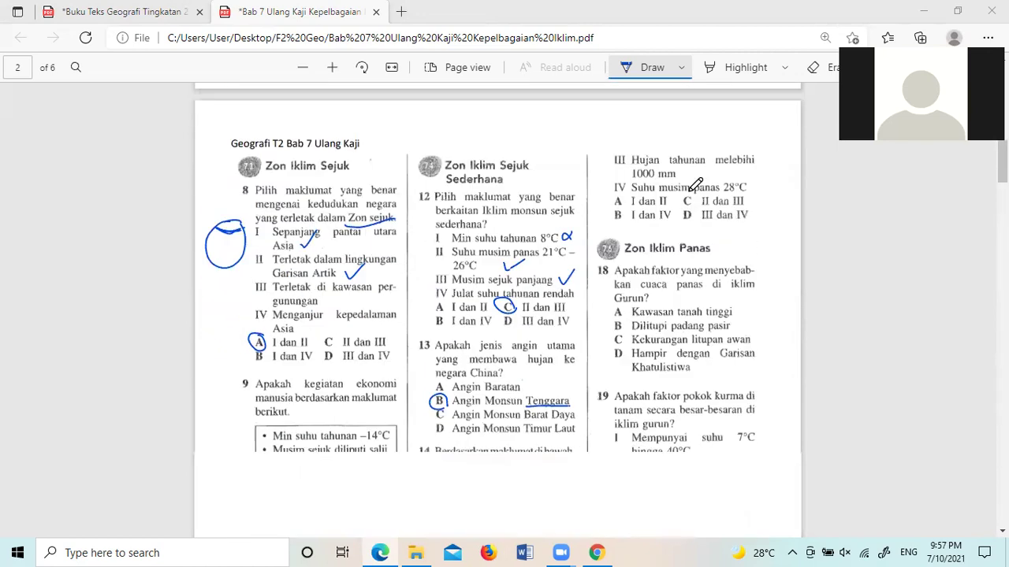
scroll(695, 184, down, 3)
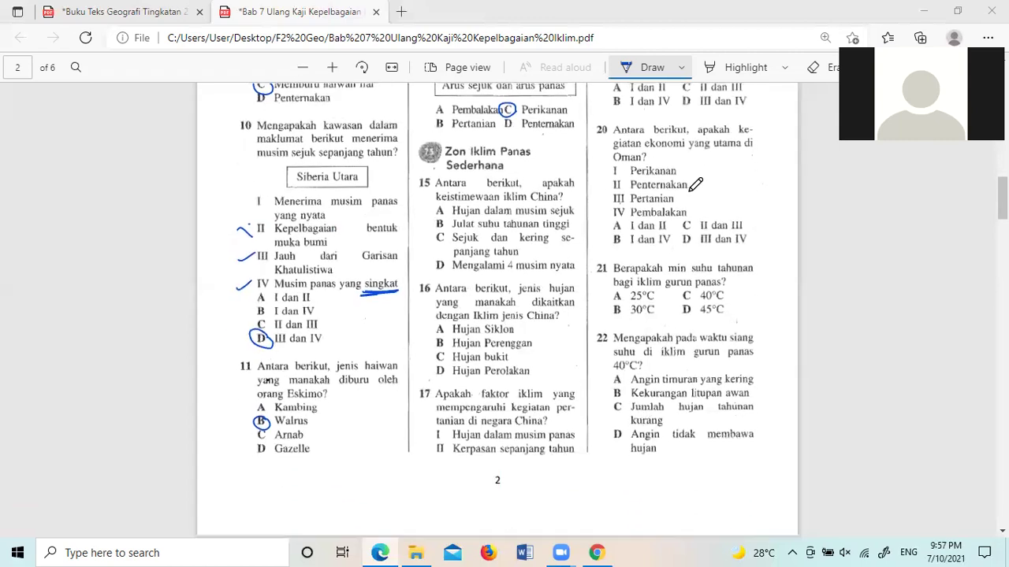
scroll(695, 184, down, 1)
scroll(695, 184, up, 2)
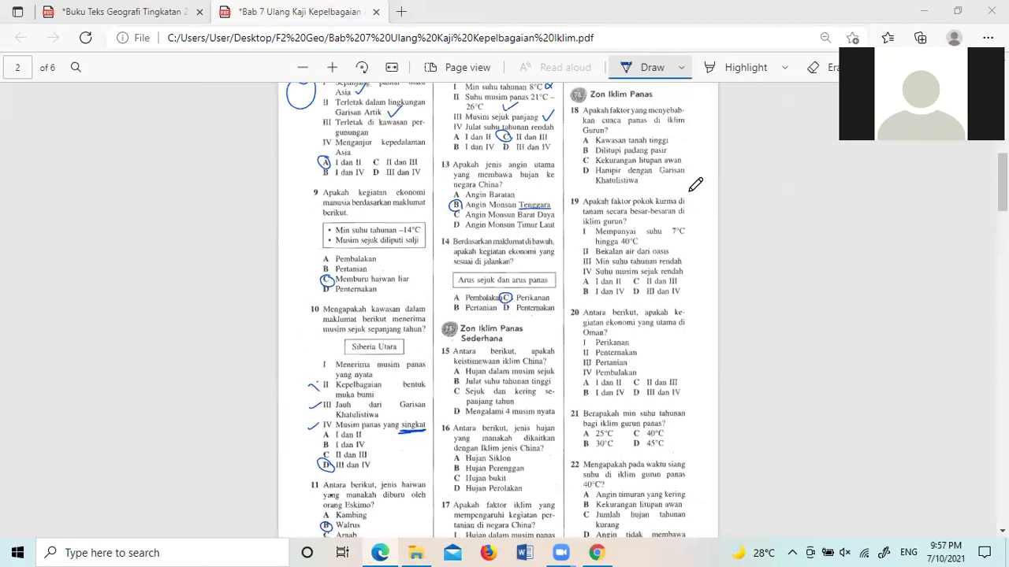
scroll(695, 184, down, 1)
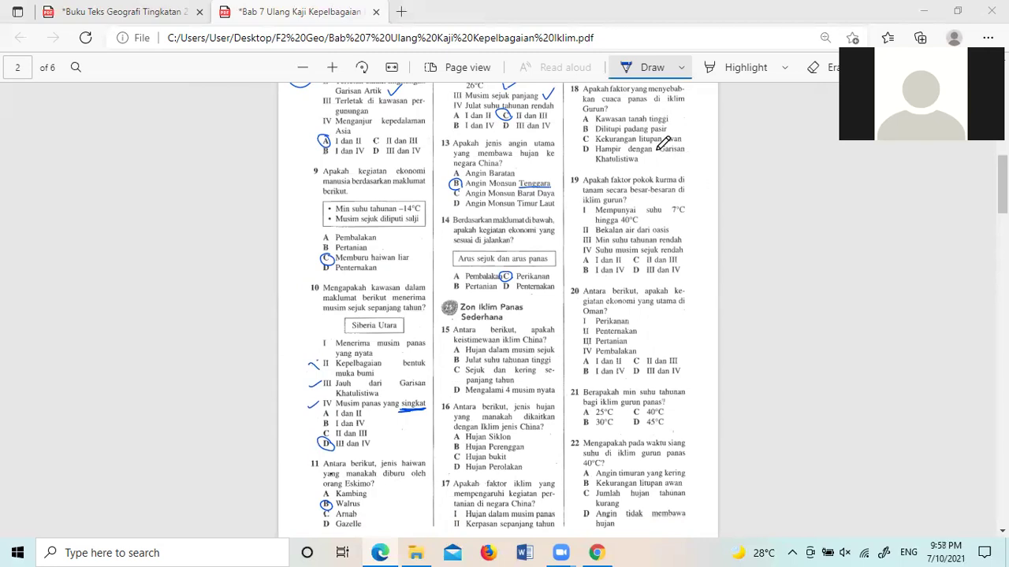
scroll(662, 142, down, 1)
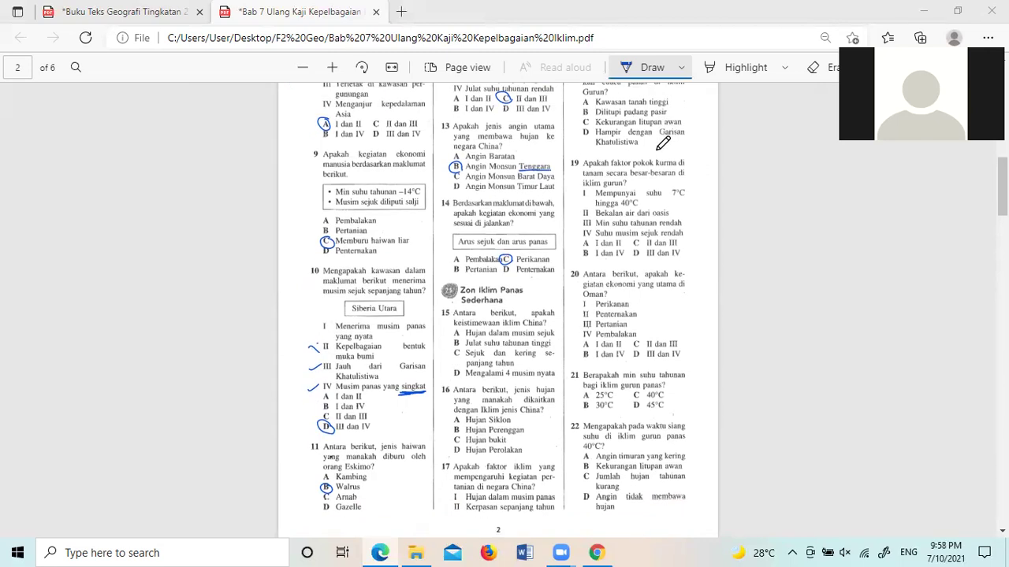